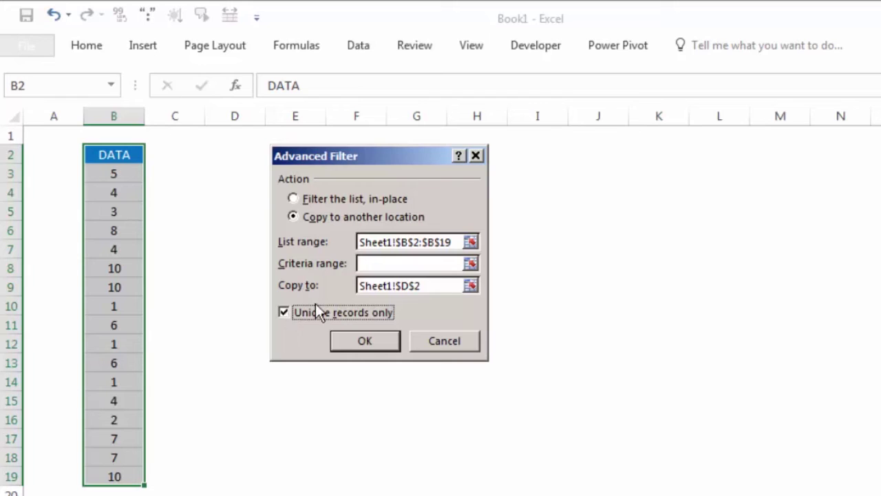
- Run the unique-values copy into column D as a preview, then undo it so column D is empty
left_click(364, 341)
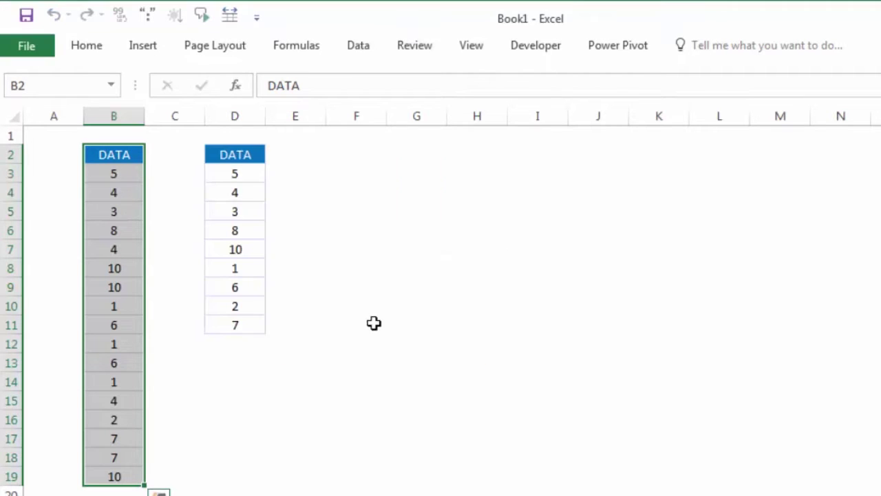
left_click(313, 210)
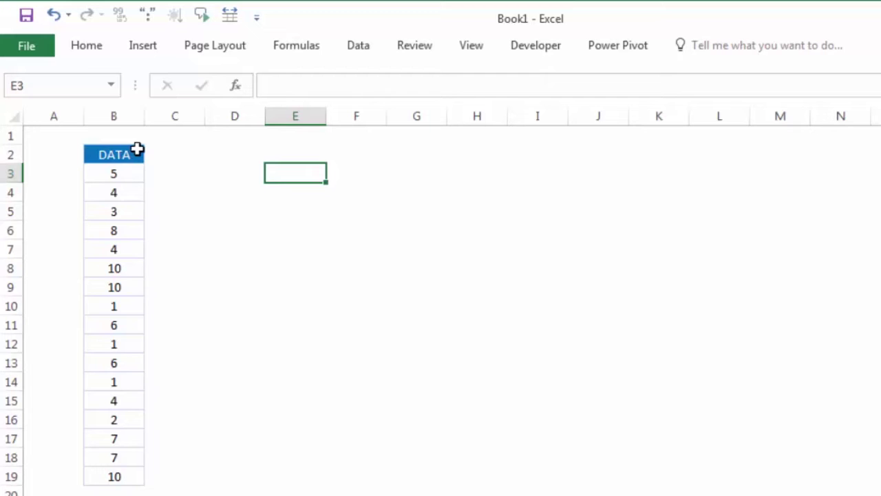
- Select the DATA list from the header in B2 down to B19
left_click_drag(131, 172, 116, 476)
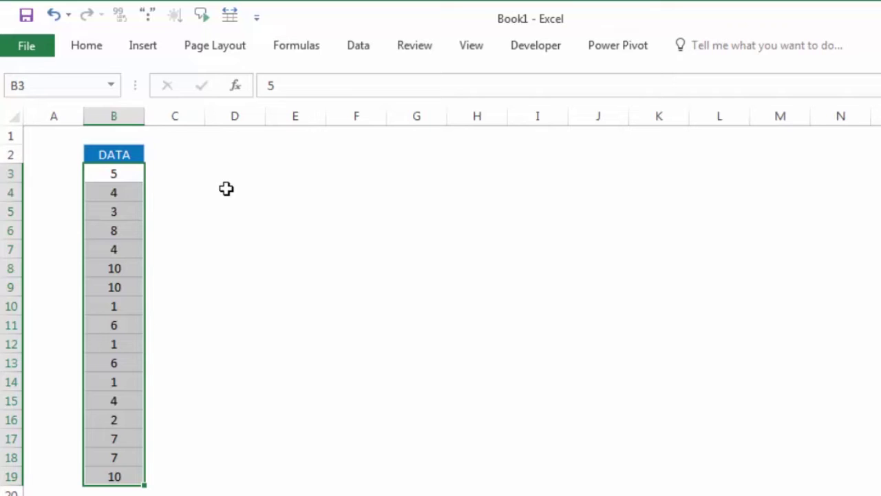
left_click(194, 170)
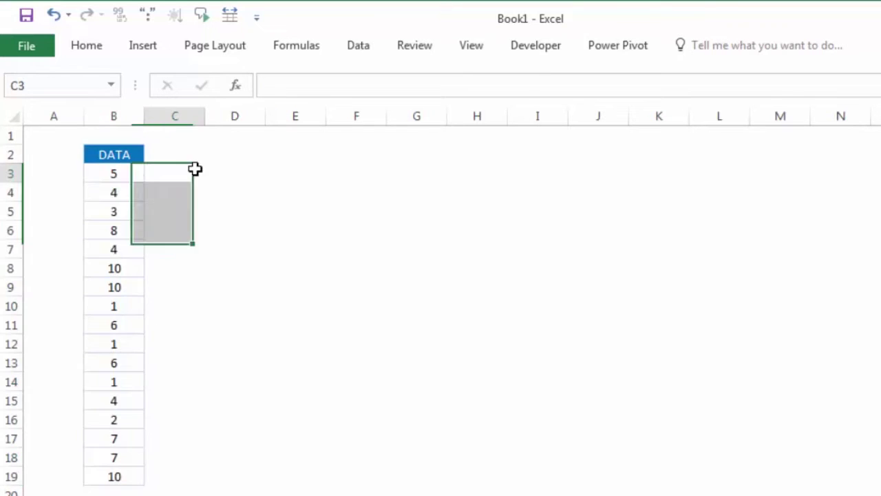
left_click_drag(122, 173, 101, 466)
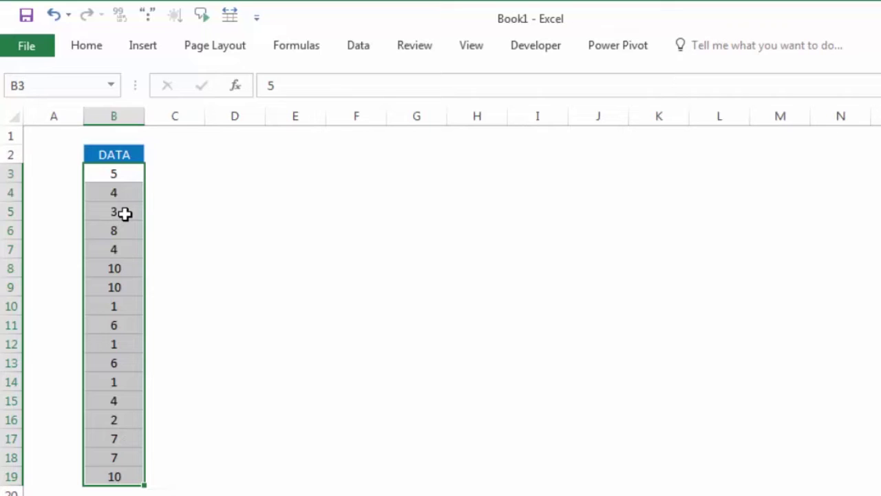
left_click(184, 186)
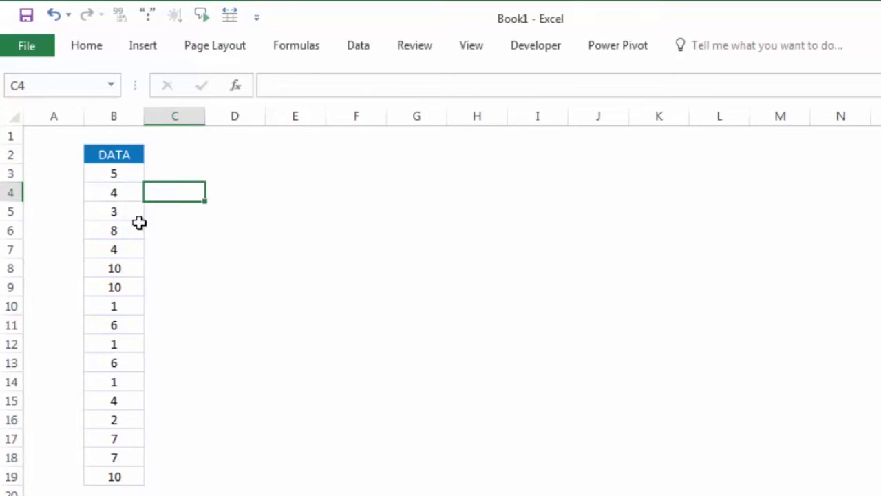
left_click_drag(134, 155, 134, 485)
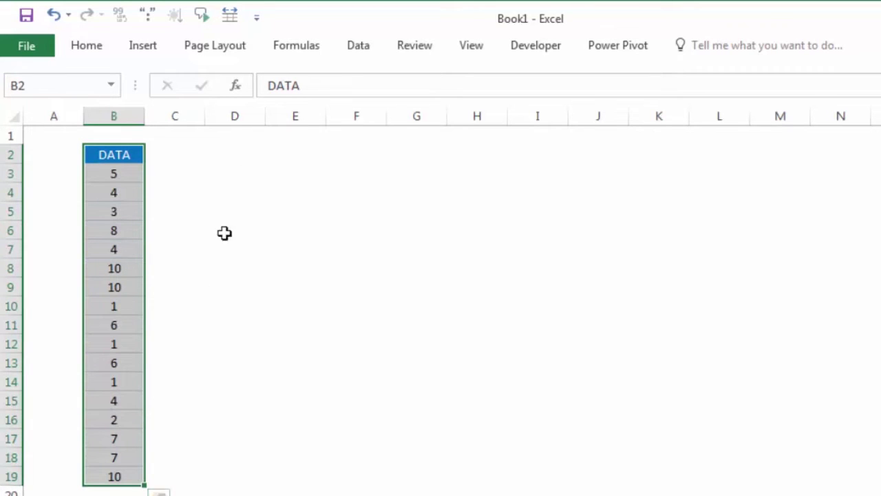
- Open Data > Advanced filter for the list and choose Copy to another location
left_click(358, 49)
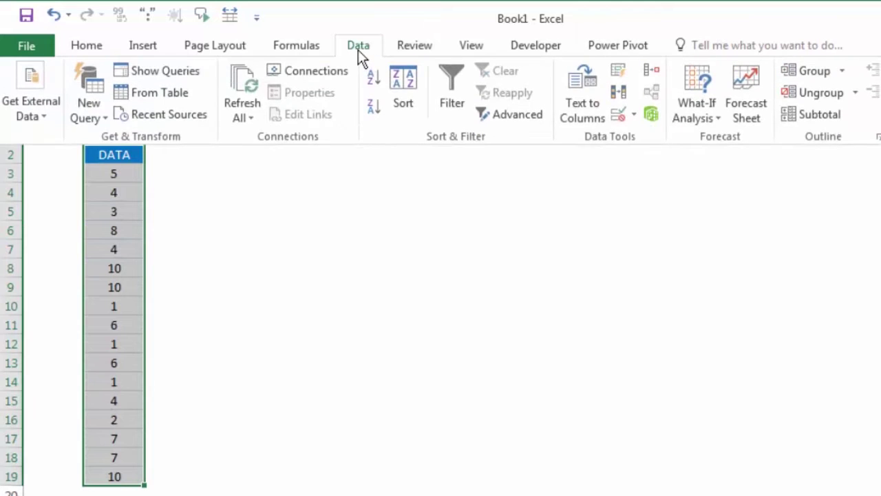
left_click(501, 115)
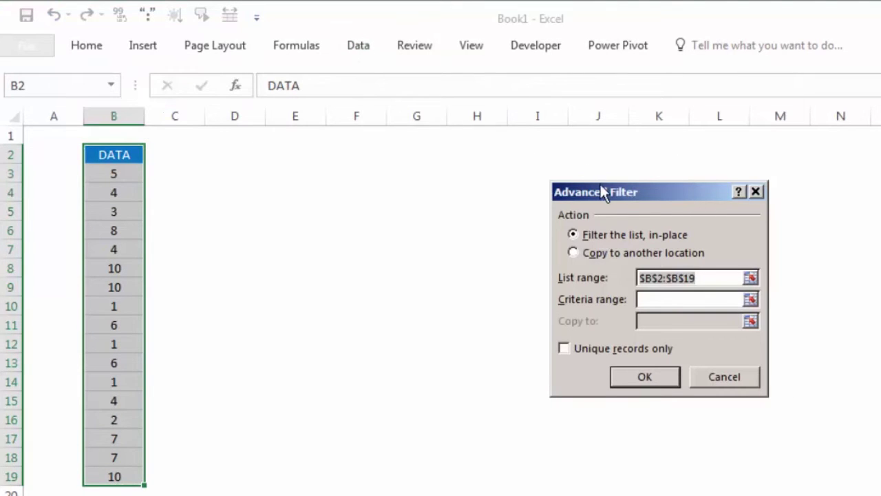
left_click_drag(616, 192, 335, 156)
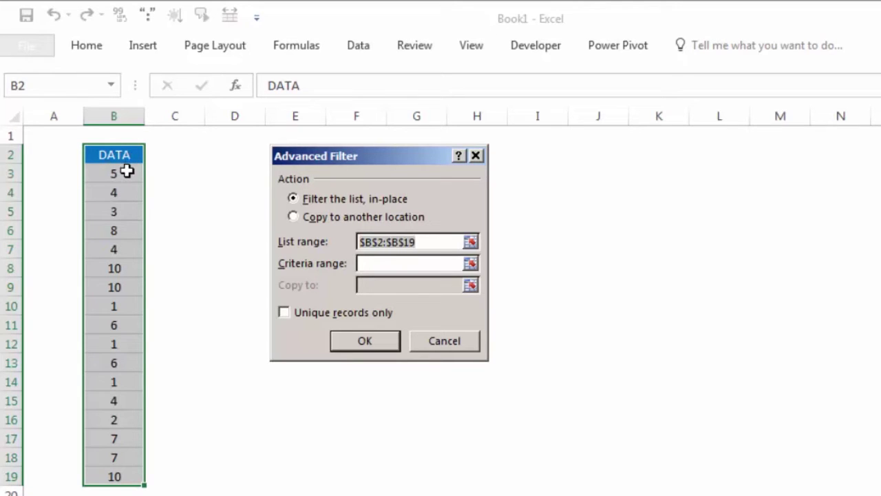
left_click(298, 217)
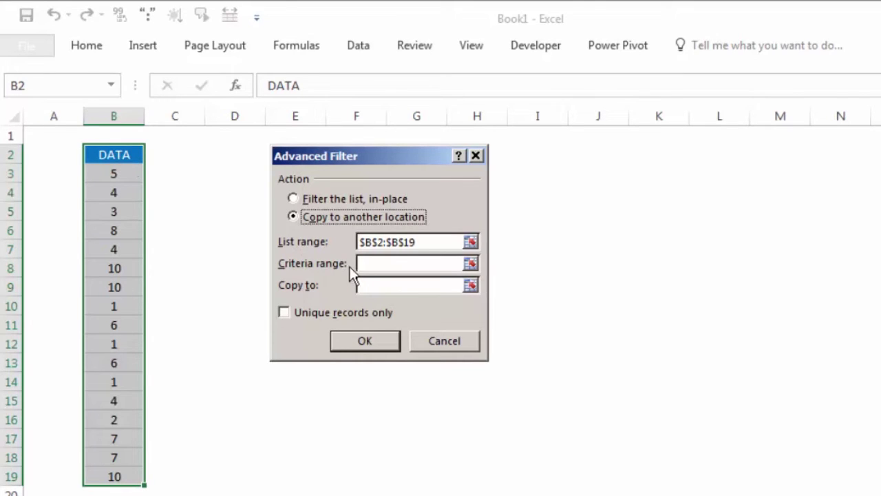
- Set list range B2:B19, copy to D2, tick Unique records only, and run the filter
left_click_drag(417, 242, 358, 242)
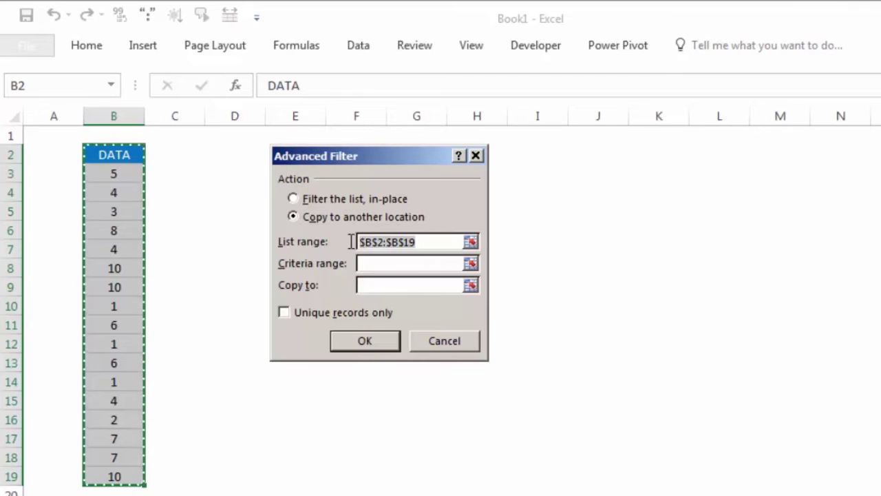
key("Delete")
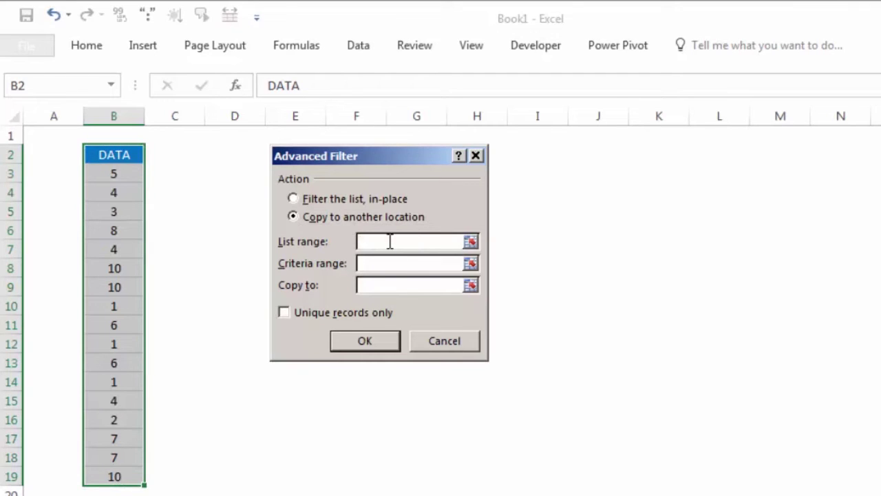
left_click_drag(138, 156, 137, 477)
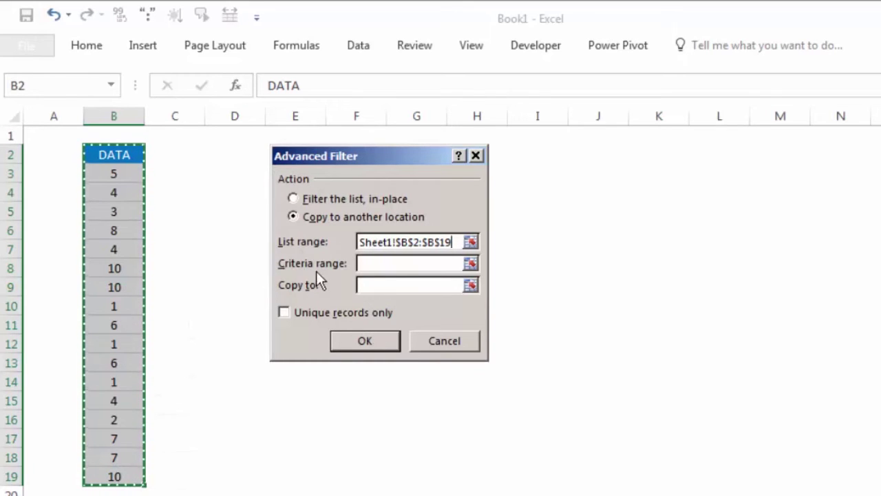
left_click(358, 264)
left_click(376, 285)
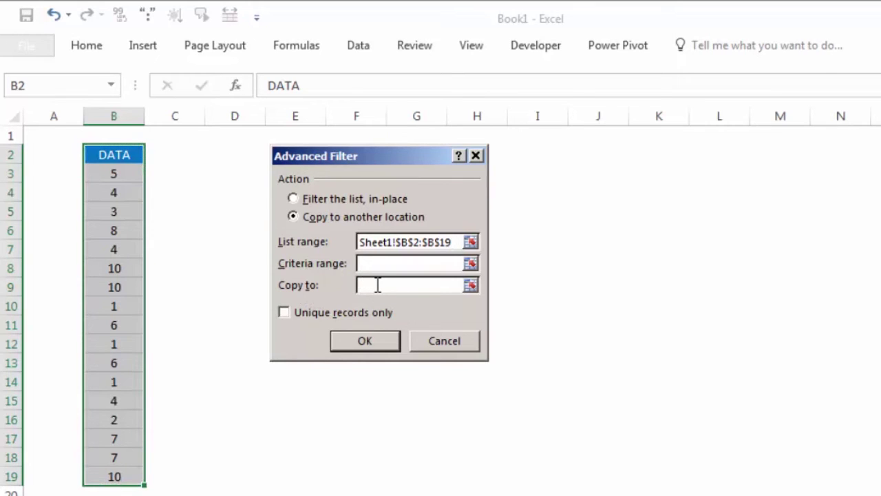
left_click(225, 154)
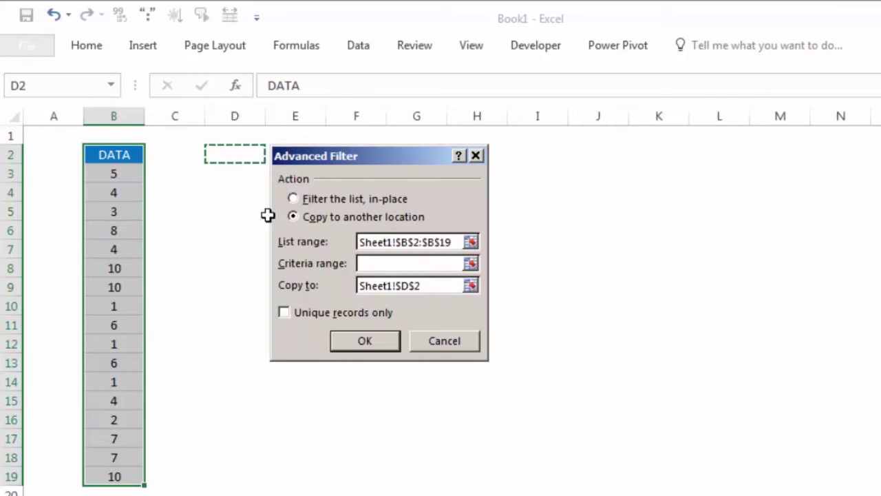
left_click(287, 313)
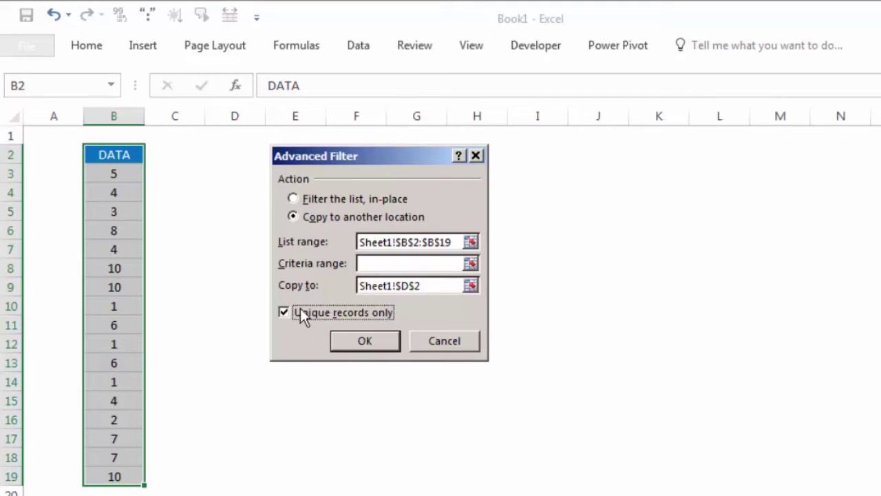
left_click(376, 338)
left_click(314, 210)
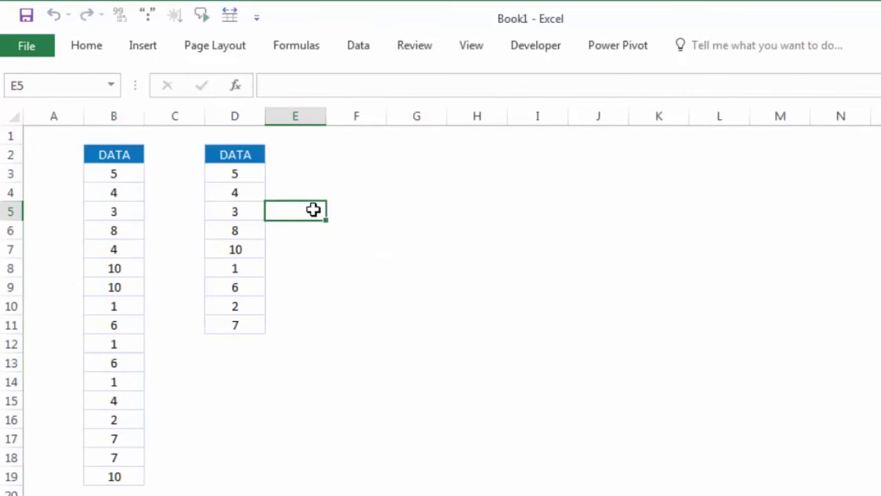
left_click(242, 191)
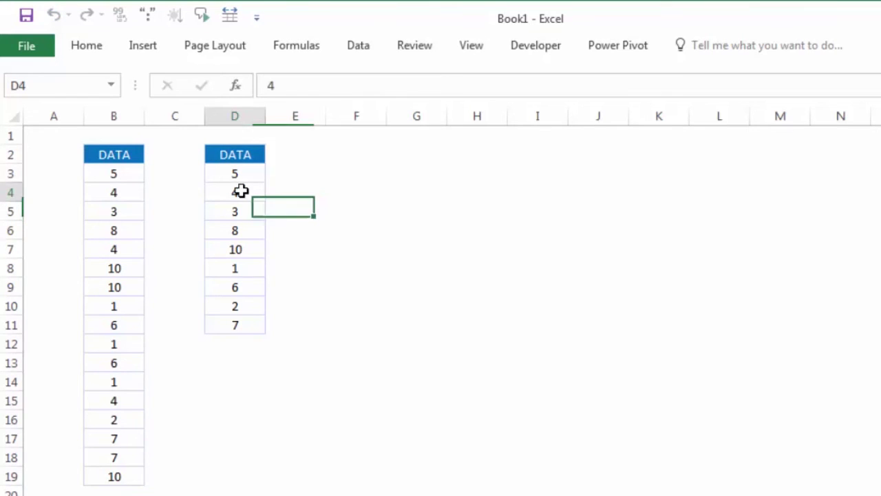
left_click(129, 193)
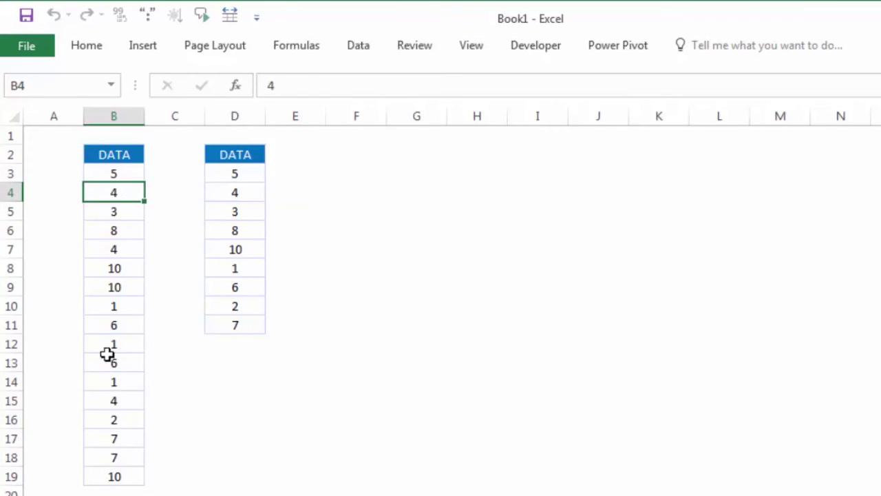
left_click(122, 398)
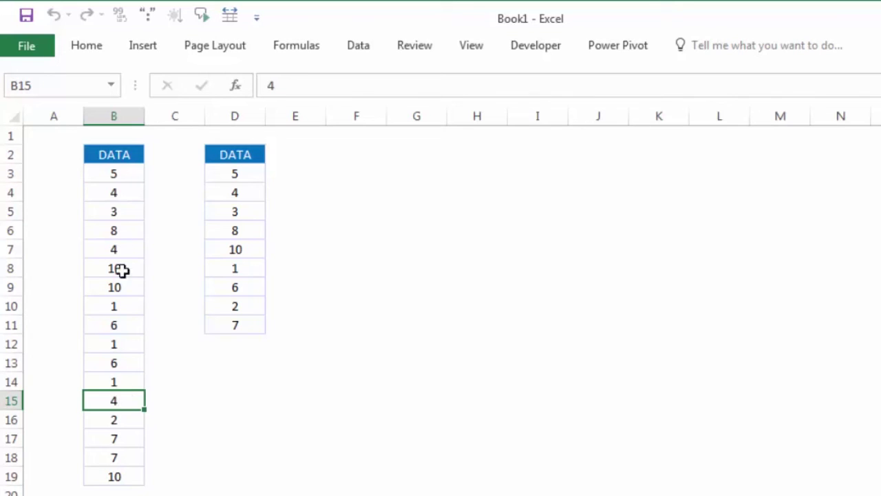
left_click(126, 193)
left_click(244, 190)
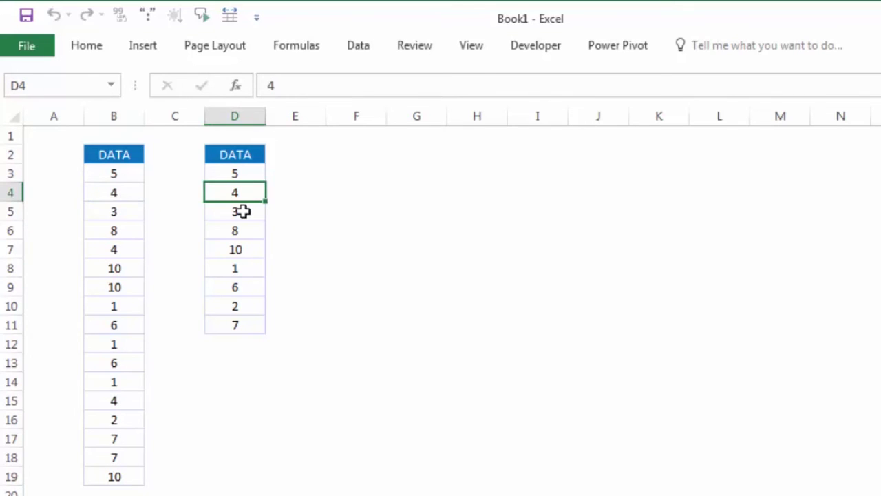
left_click(125, 208)
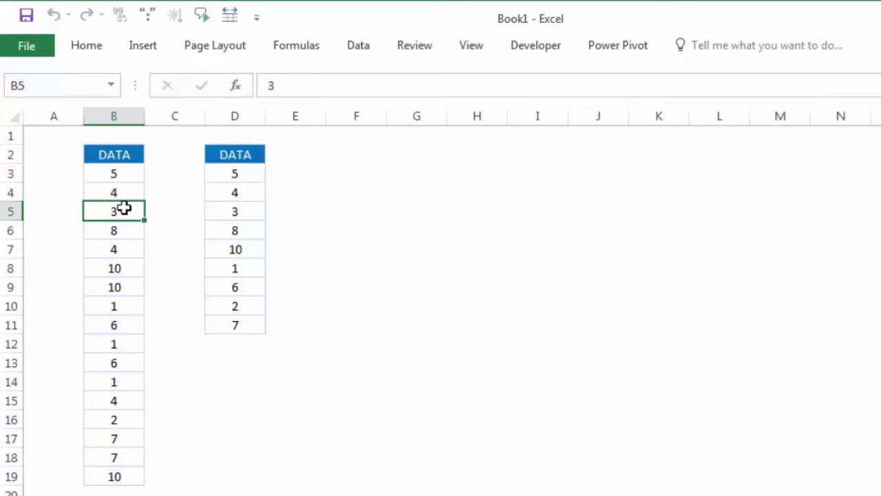
left_click(222, 213)
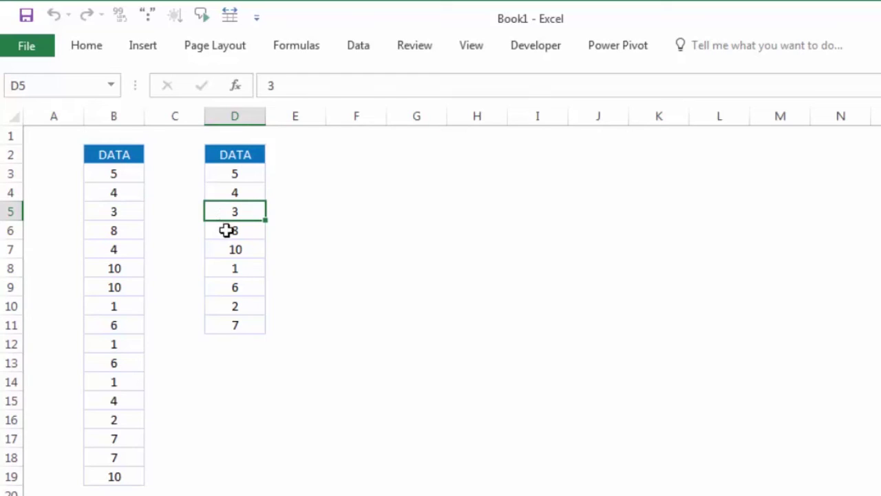
left_click(232, 232)
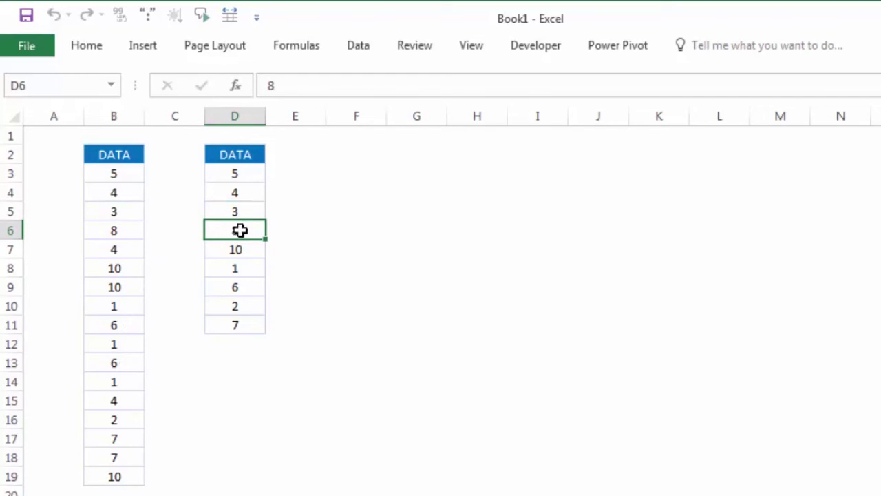
left_click(242, 250)
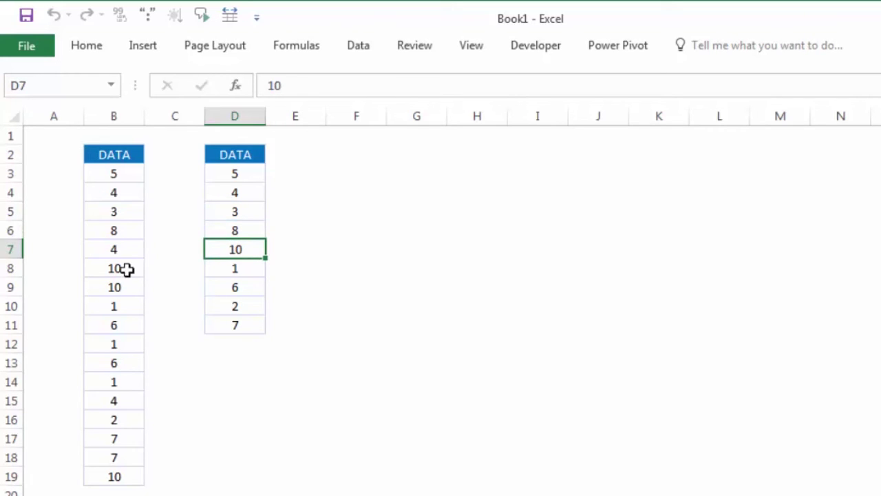
left_click_drag(126, 269, 131, 290)
left_click(243, 250)
left_click(328, 172)
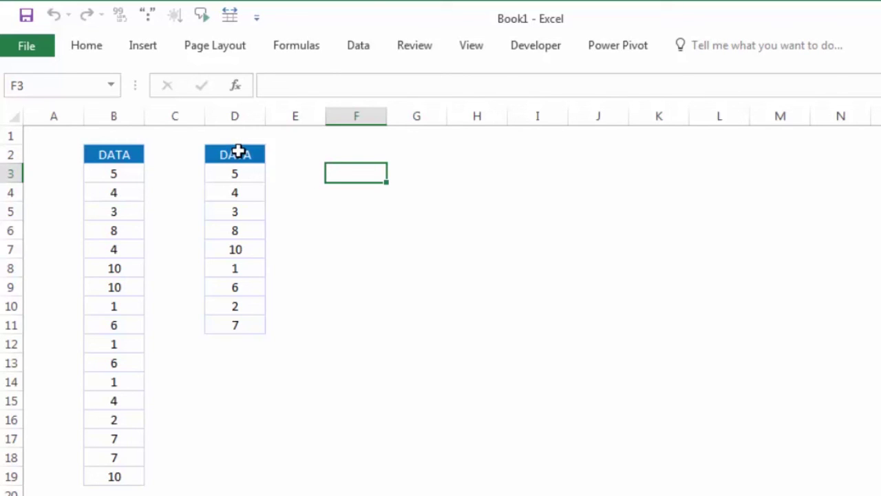
left_click(310, 169)
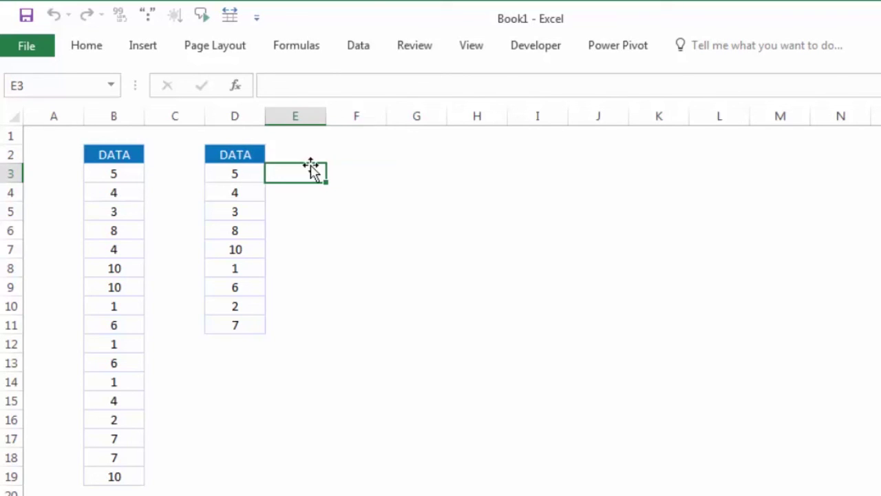
left_click(350, 157)
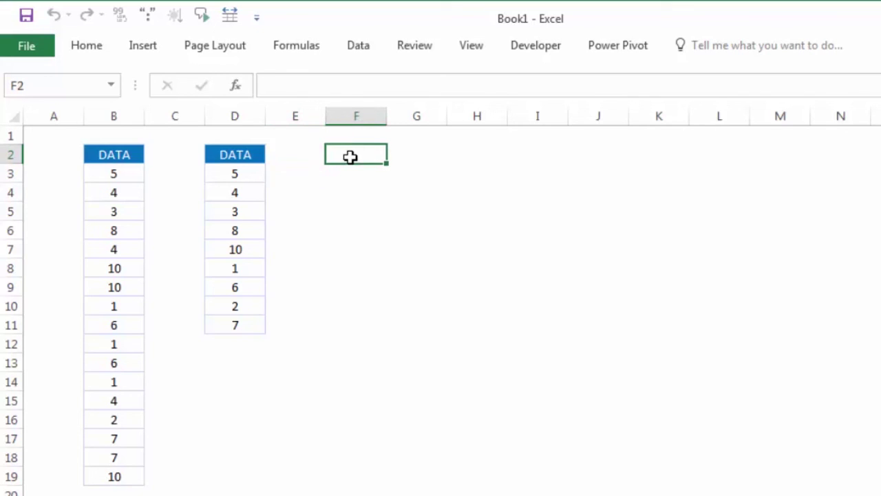